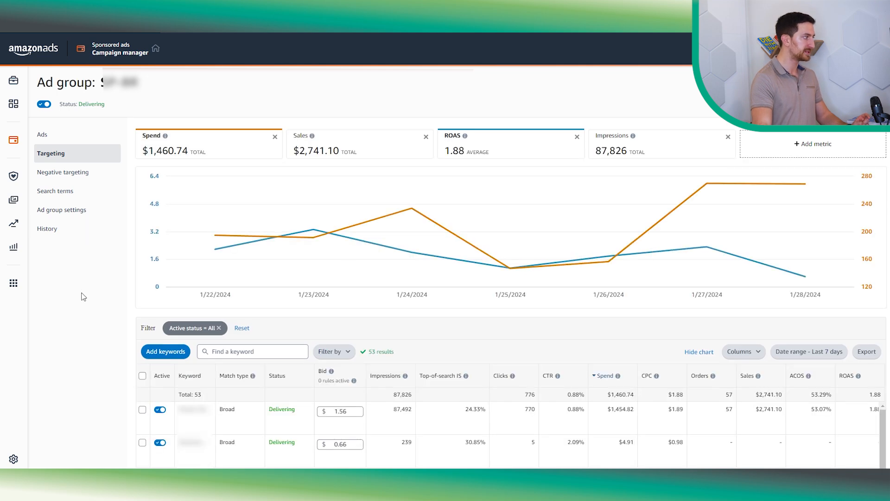
- Filter the ad group's keyword targeting list to show only enabled keywords
click(211, 330)
click(234, 328)
click(237, 353)
click(281, 327)
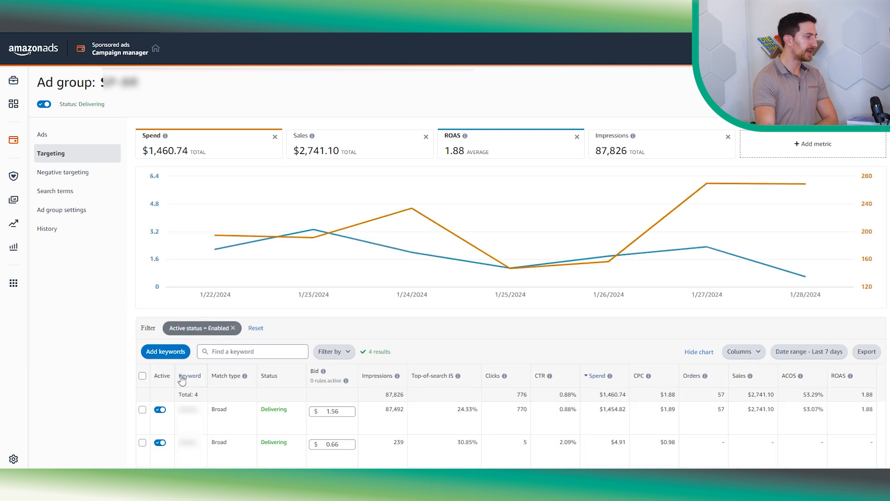
- Highlight the keyword total row to examine how many keywords are enabled
drag(179, 398, 201, 399)
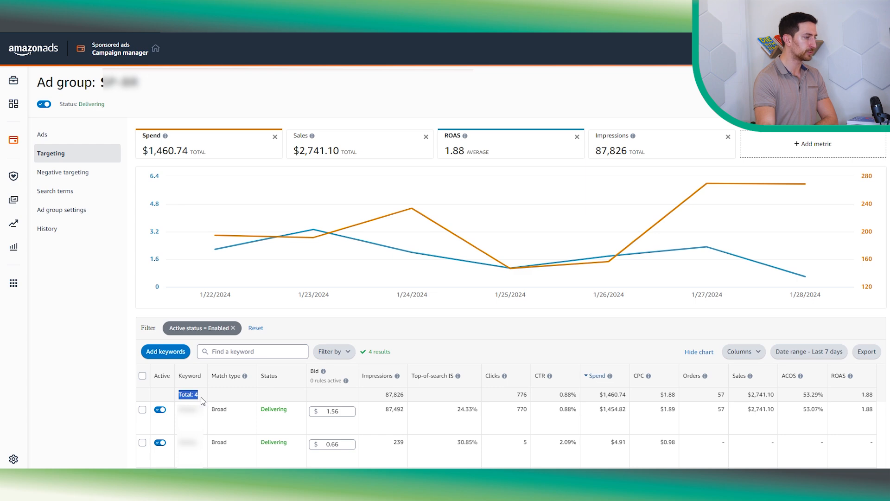
click(106, 390)
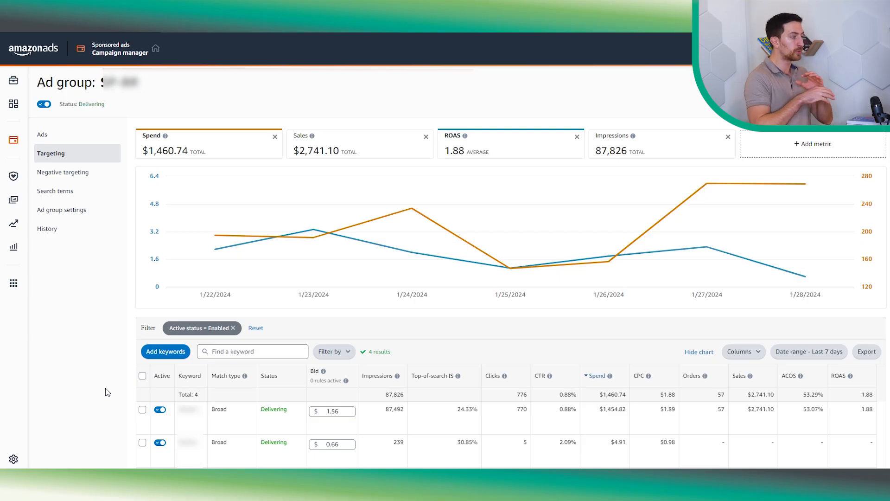
drag(180, 392, 204, 397)
click(103, 392)
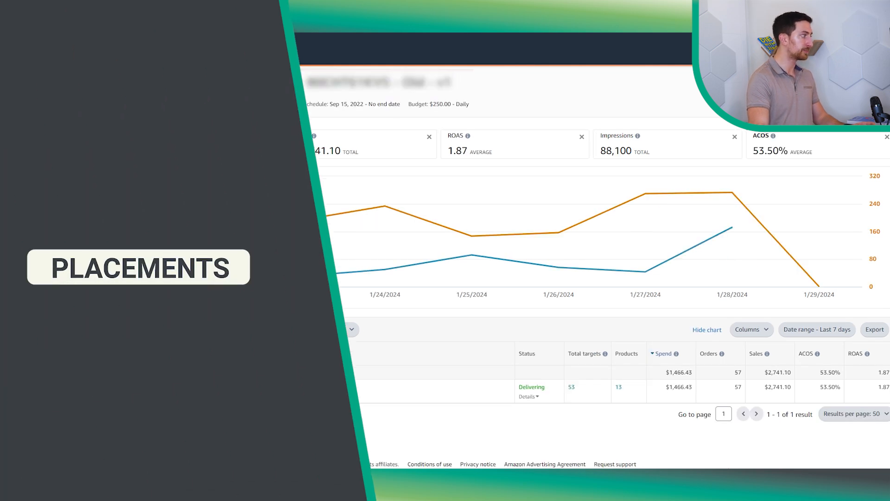
- Open the campaign's Placements view and examine the Product pages row's metrics
click(67, 154)
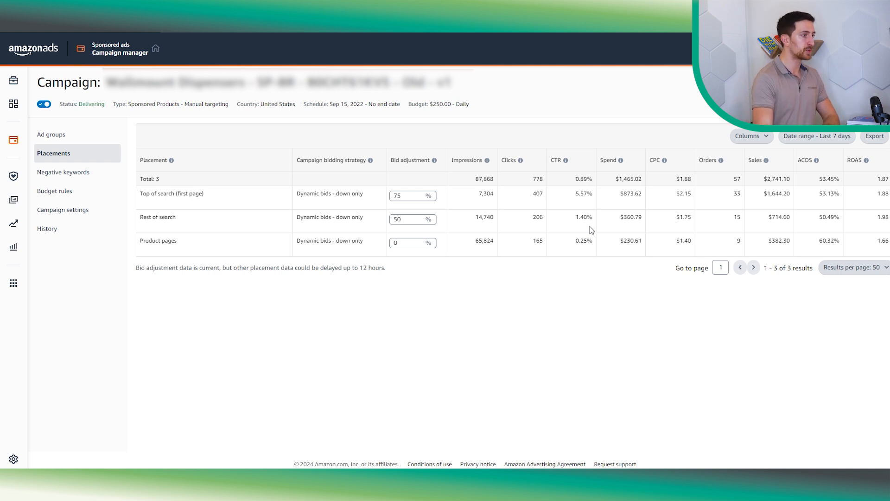
drag(532, 196, 644, 200)
drag(529, 226, 679, 231)
drag(472, 249, 841, 249)
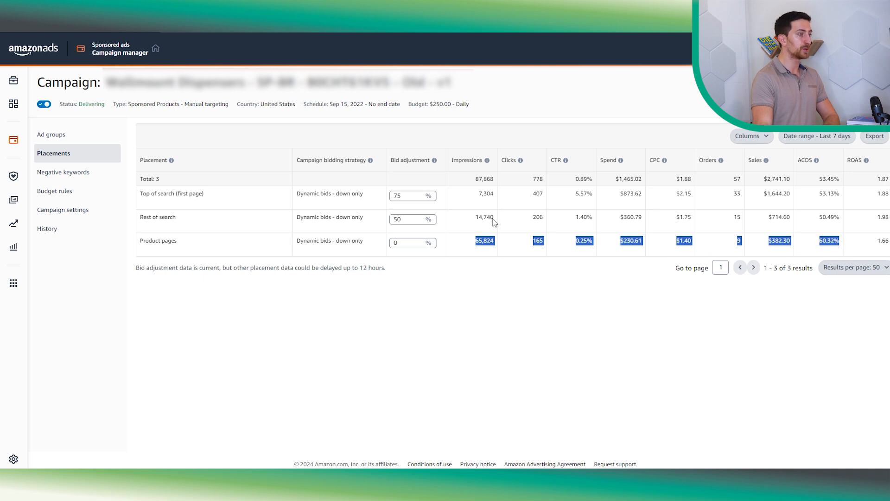
click(636, 238)
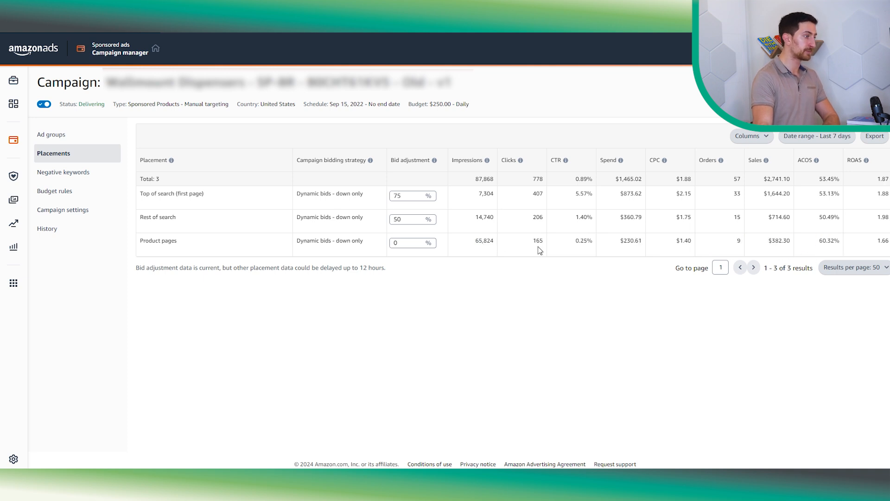
drag(472, 244, 817, 250)
double_click(684, 241)
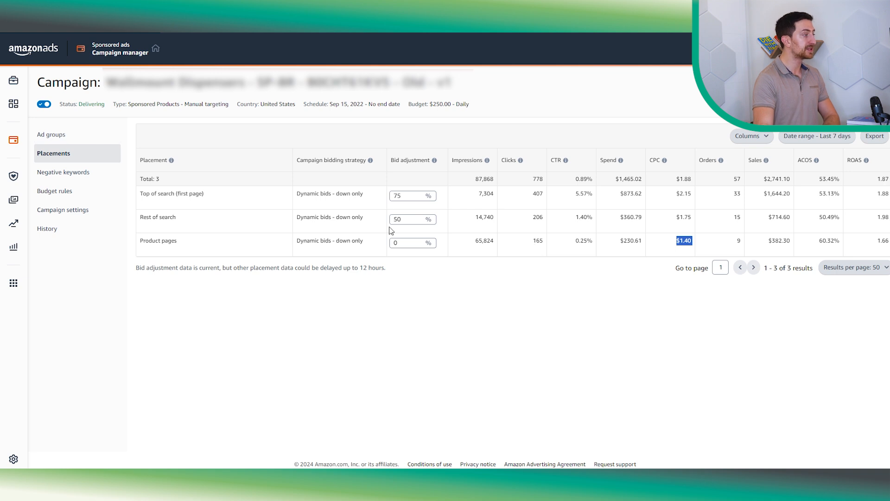
- Highlight the Top of search and Rest of search placements to compare their performance rows
triple_click(167, 194)
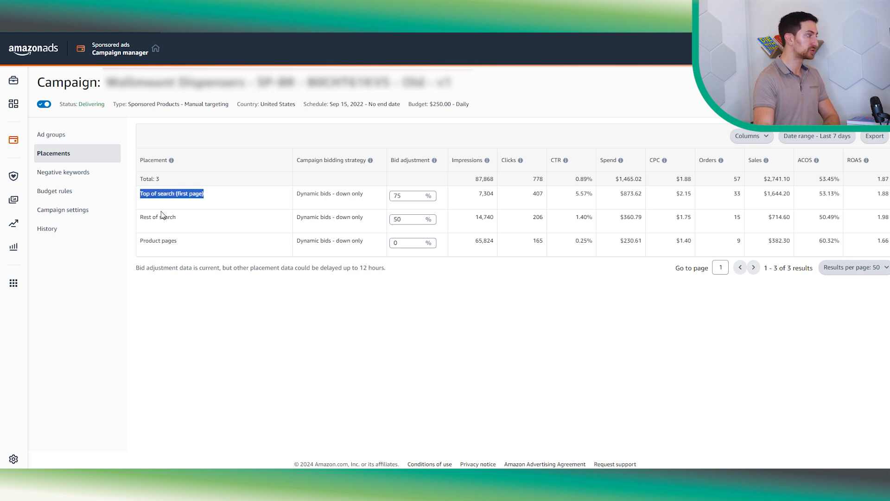
triple_click(154, 216)
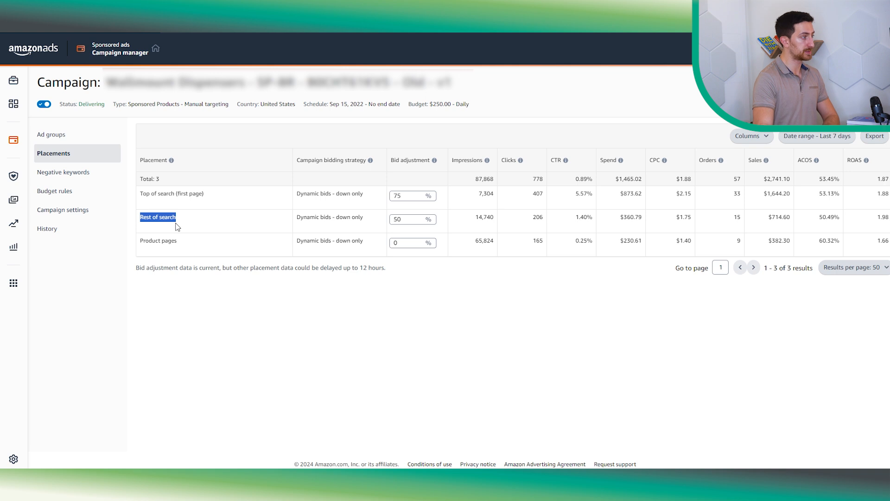
drag(474, 217, 853, 217)
drag(146, 202, 157, 226)
click(145, 249)
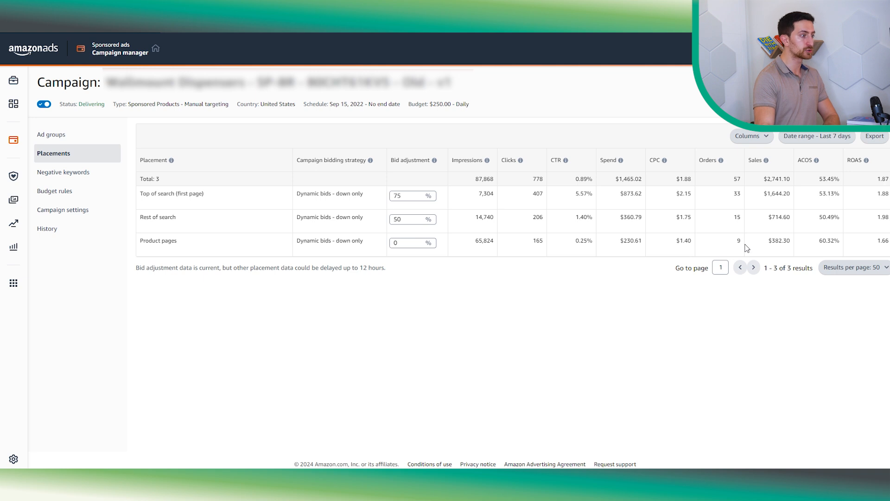
- Set the placements date range to Last 30 days and compare spend and ACOS across placements
click(841, 138)
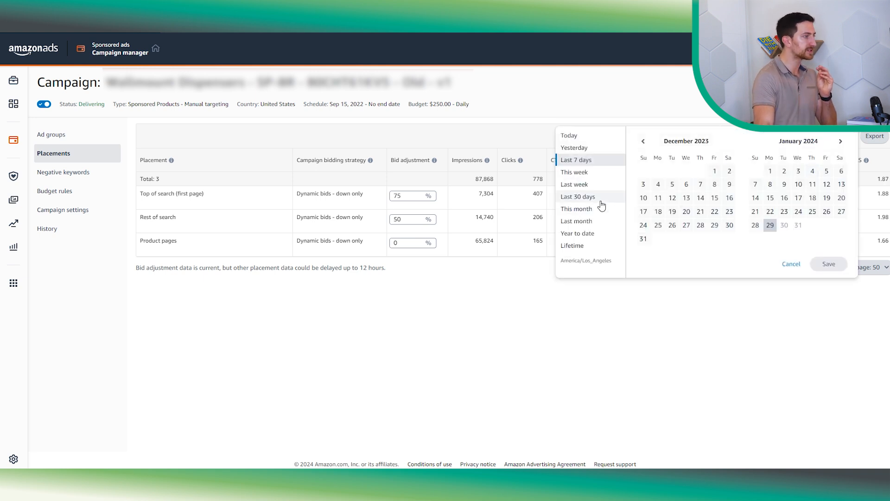
click(602, 203)
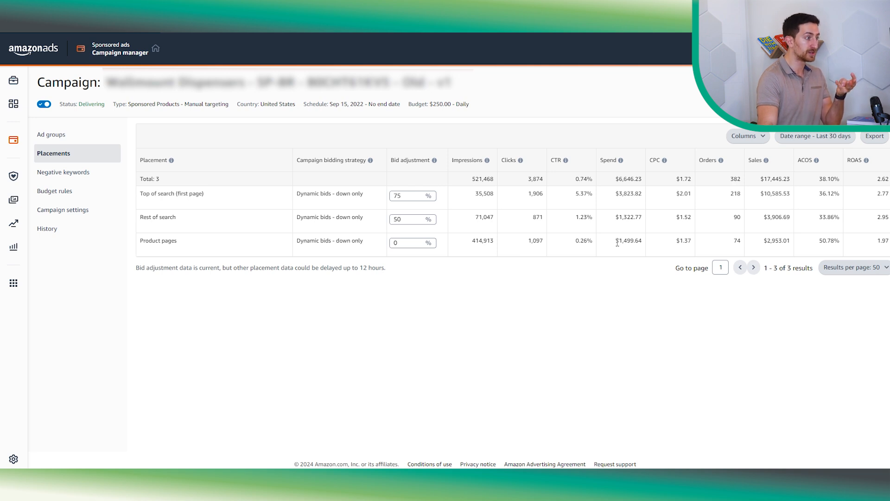
drag(618, 243, 647, 244)
drag(820, 241, 825, 245)
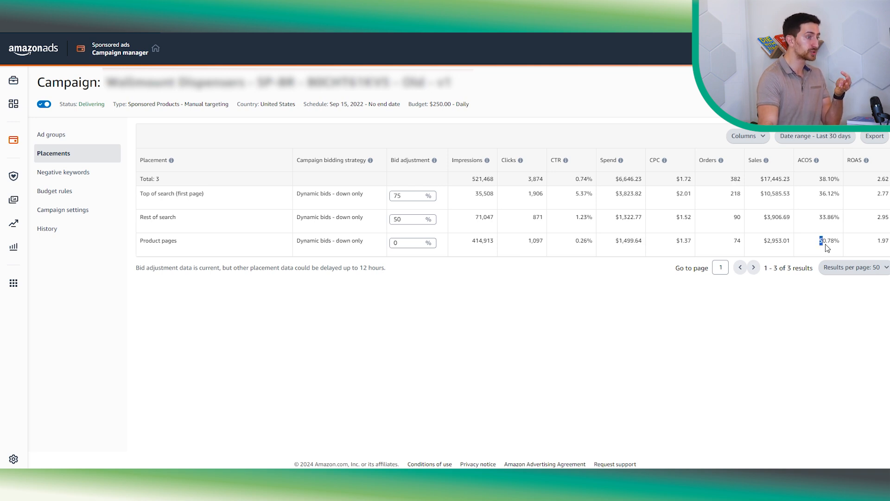
drag(815, 194, 845, 220)
click(820, 224)
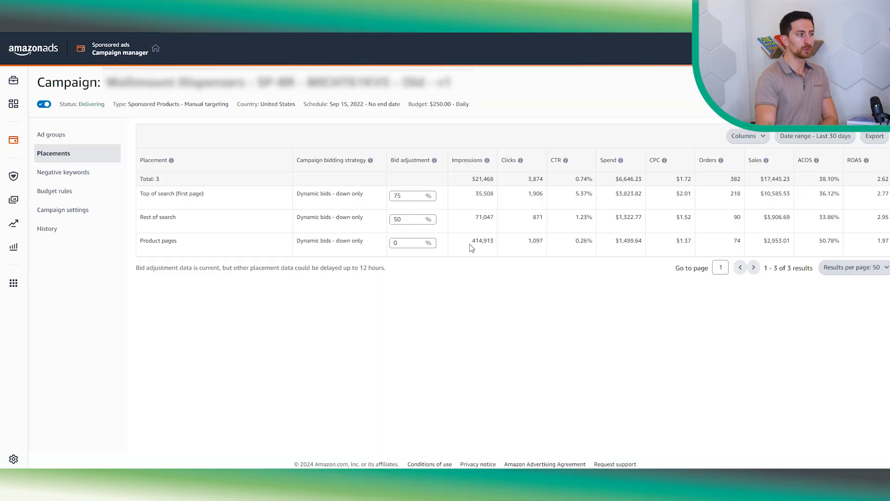
- Highlight the Product pages row's metrics to examine its performance over 30 days
drag(471, 247, 603, 249)
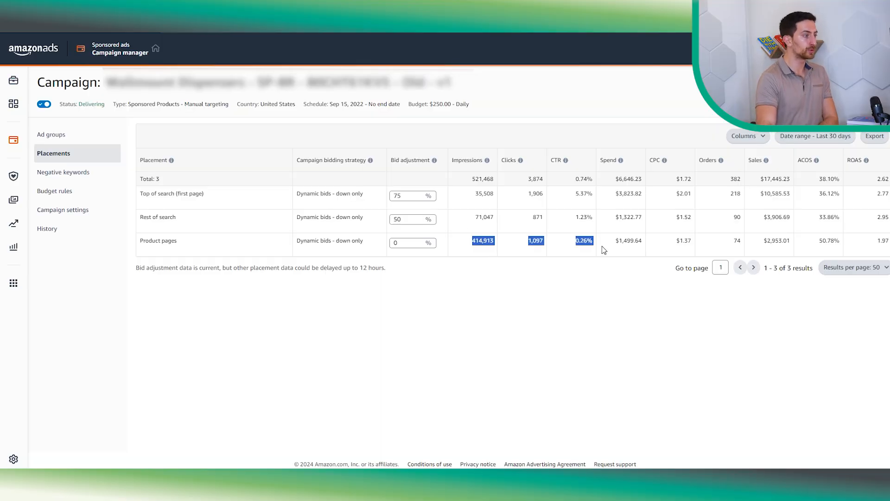
click(670, 245)
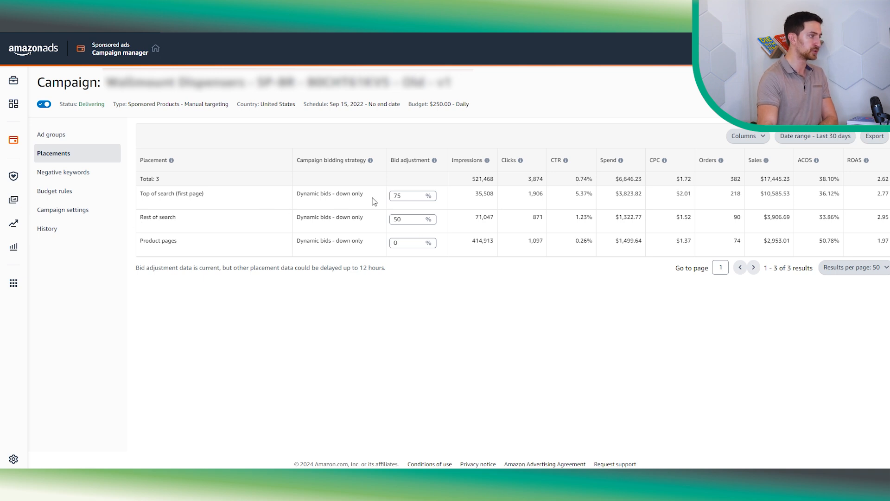
drag(462, 249, 883, 245)
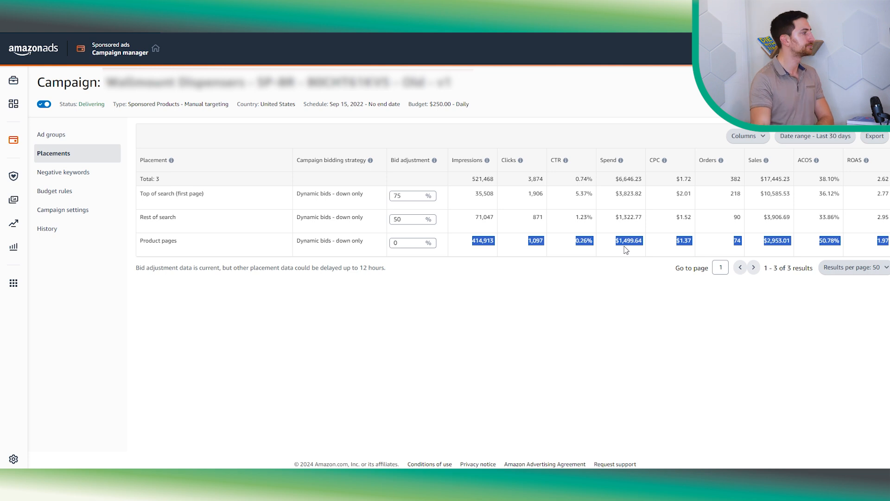
- Open the campaign settings and select the daily budget amount for editing
click(106, 145)
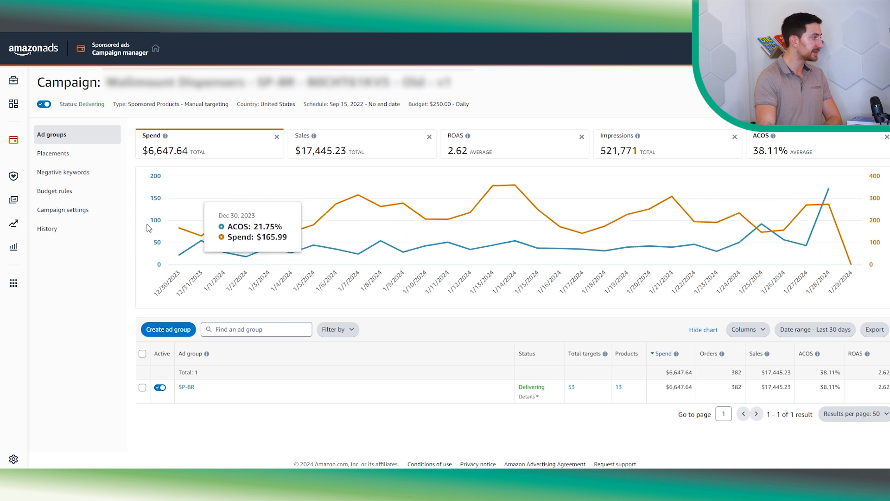
click(75, 218)
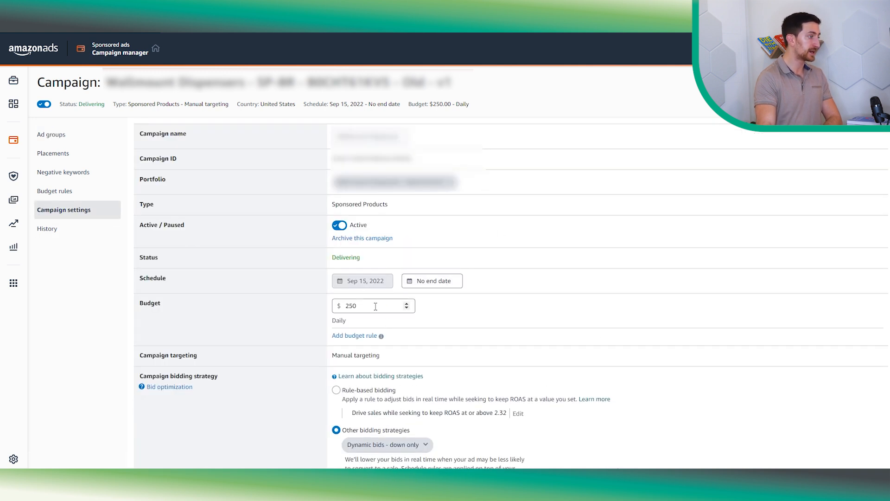
double_click(399, 305)
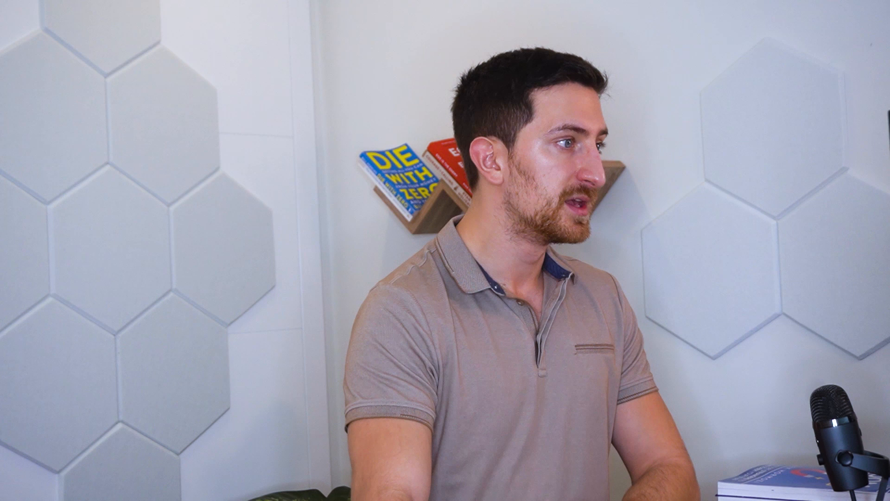
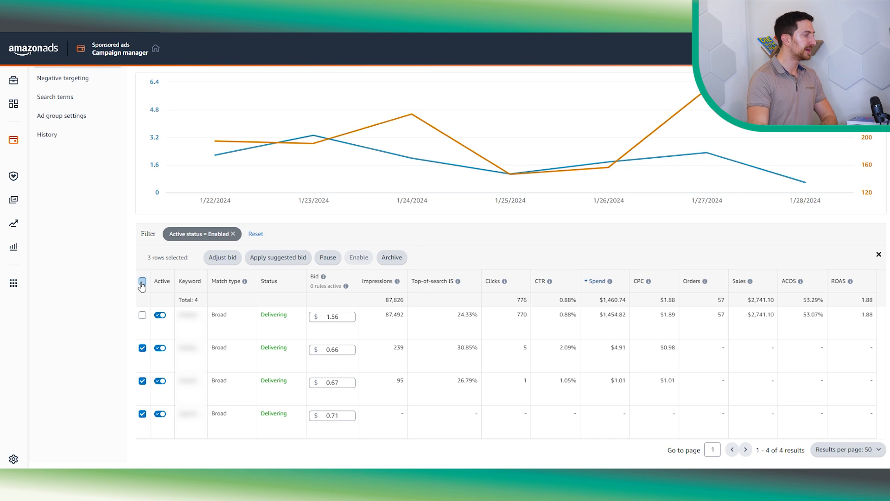
click(143, 282)
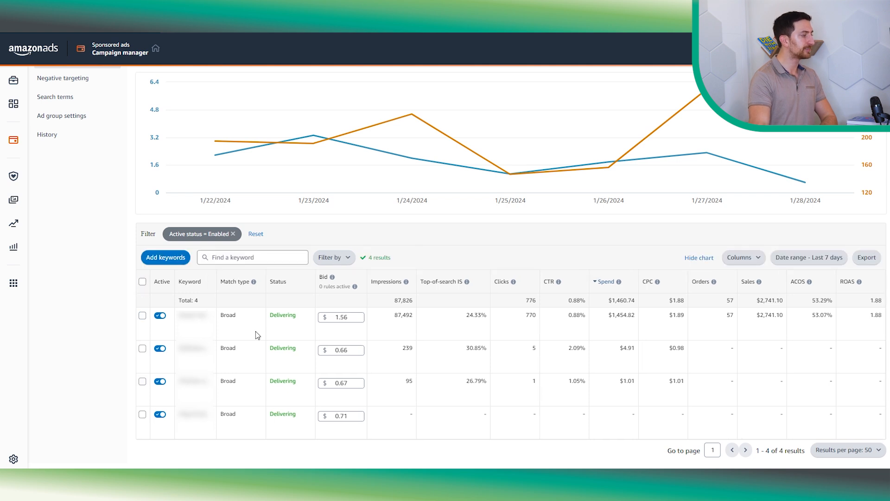
- Examine the ad group's keyword rows, their broad match types and bids
triple_click(227, 316)
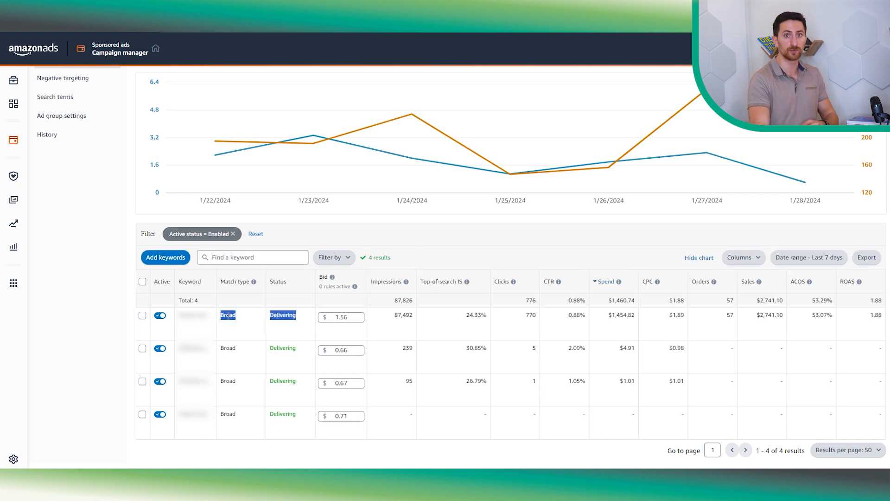
click(229, 316)
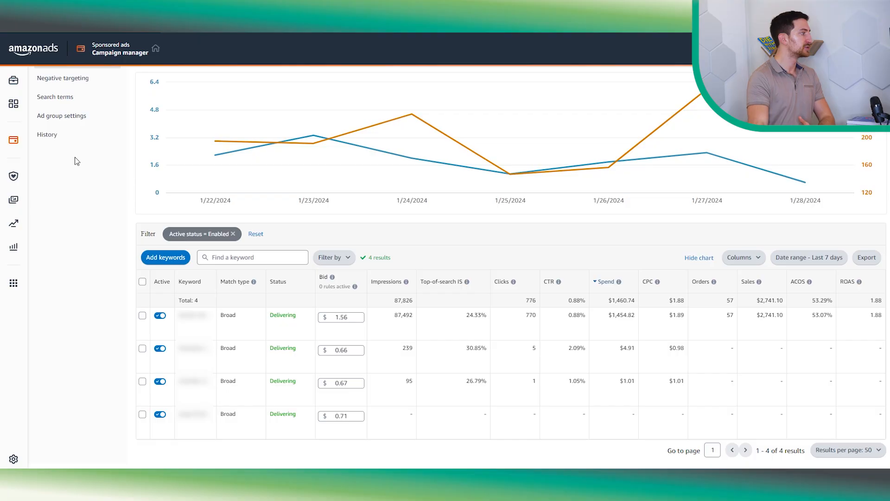
scroll(79, 199, up, 2)
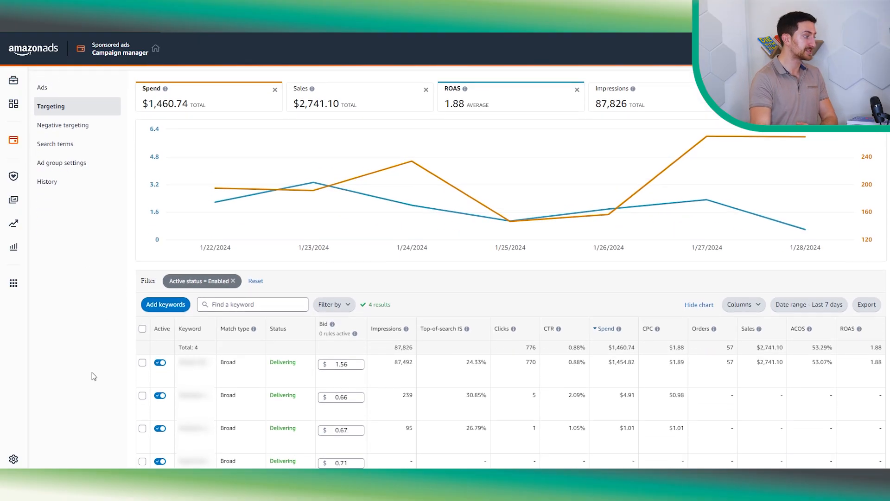
scroll(181, 347, down, 2)
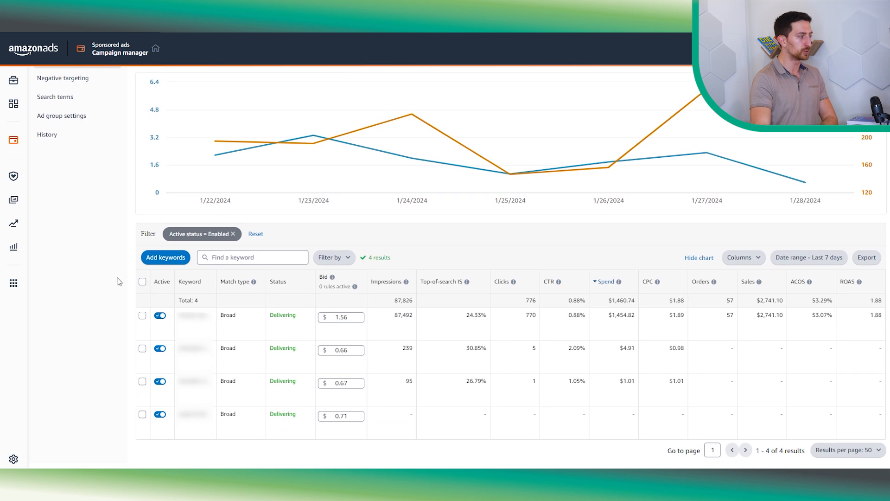
click(142, 282)
click(142, 315)
click(142, 282)
click(143, 282)
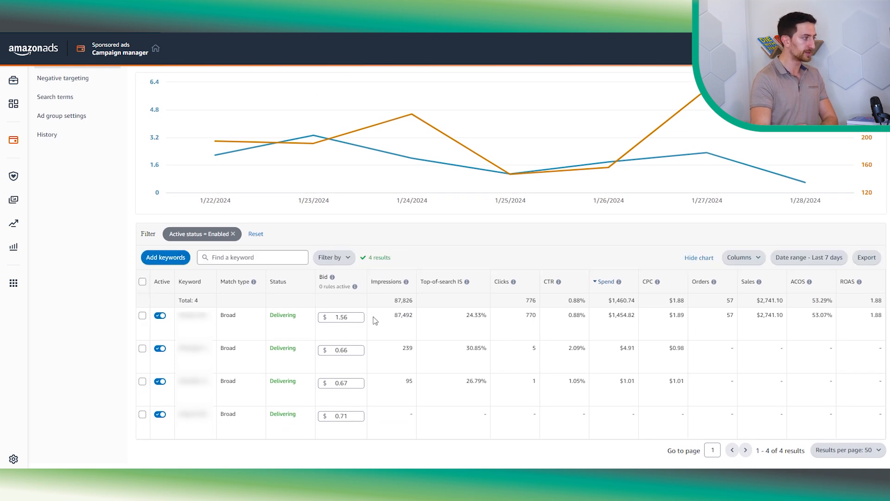
scroll(367, 287, up, 2)
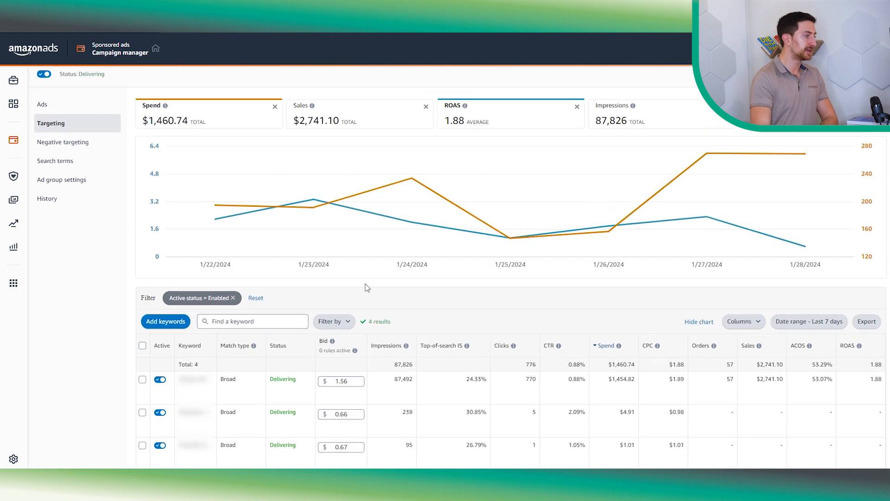
scroll(367, 288, up, 1)
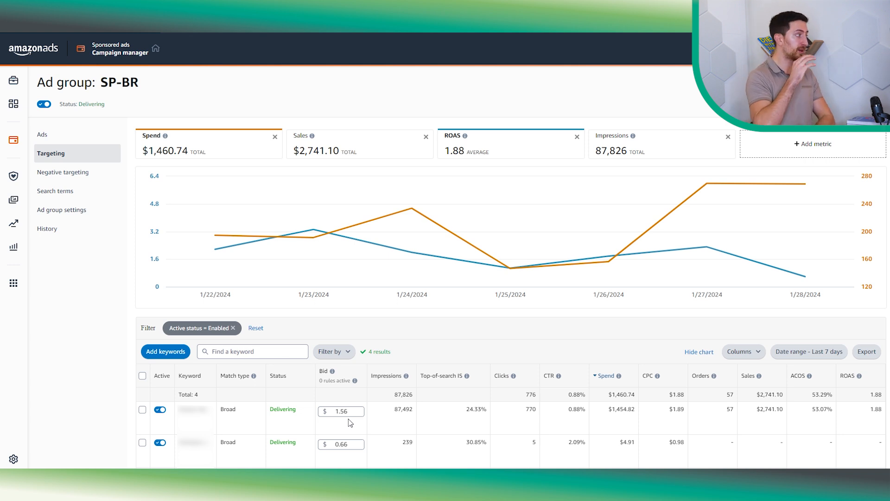
- Open the ad group's search terms, sort them by spend, and scan the top-spending terms
click(91, 199)
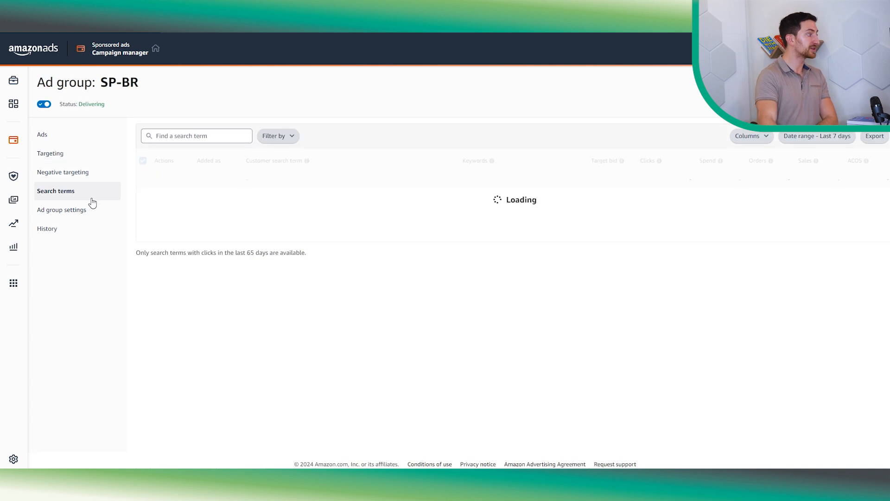
click(699, 162)
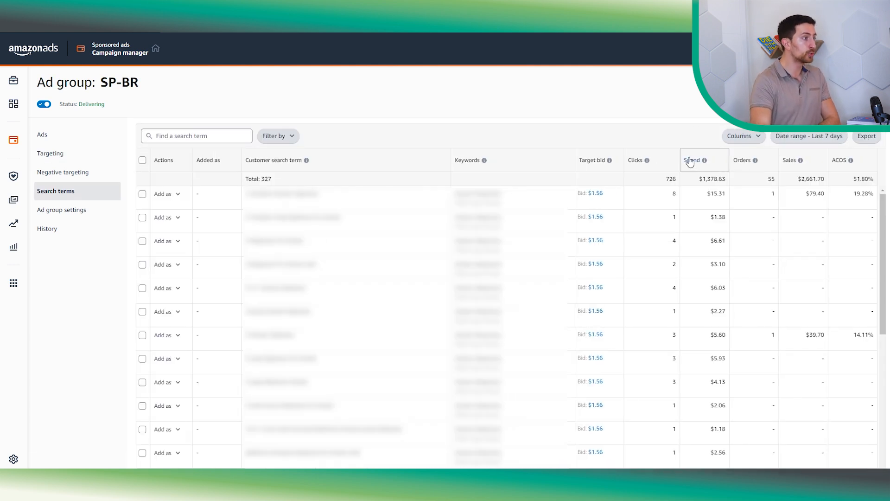
click(696, 161)
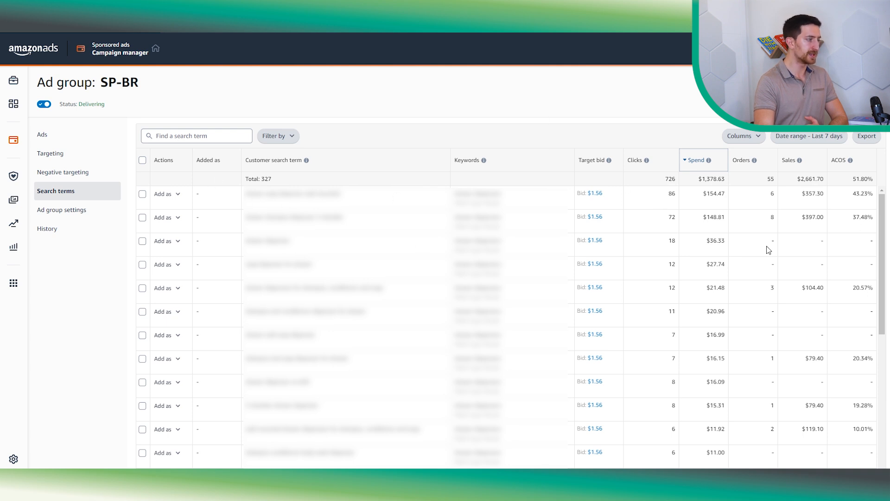
scroll(305, 399, down, 2)
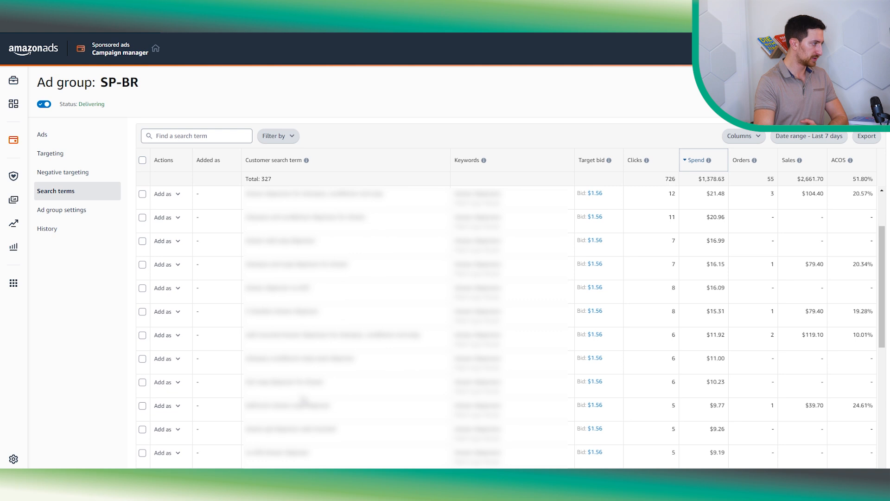
scroll(259, 415, down, 1)
scroll(246, 399, down, 1)
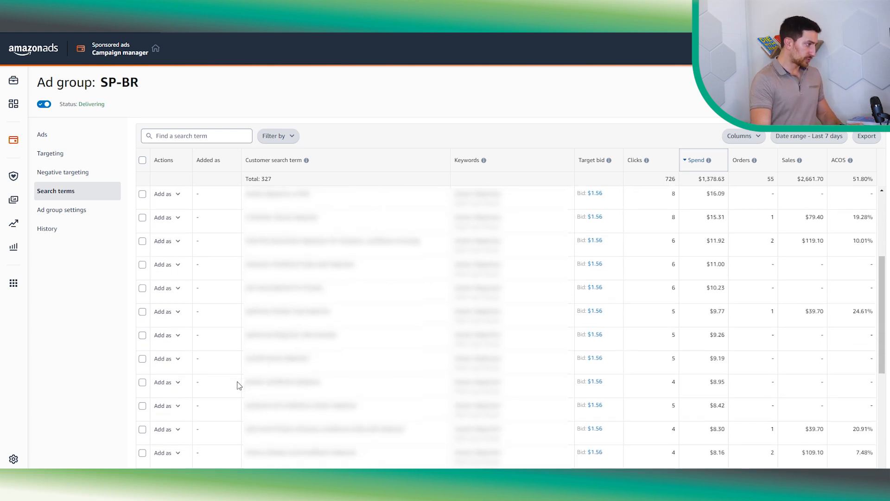
drag(246, 360, 267, 366)
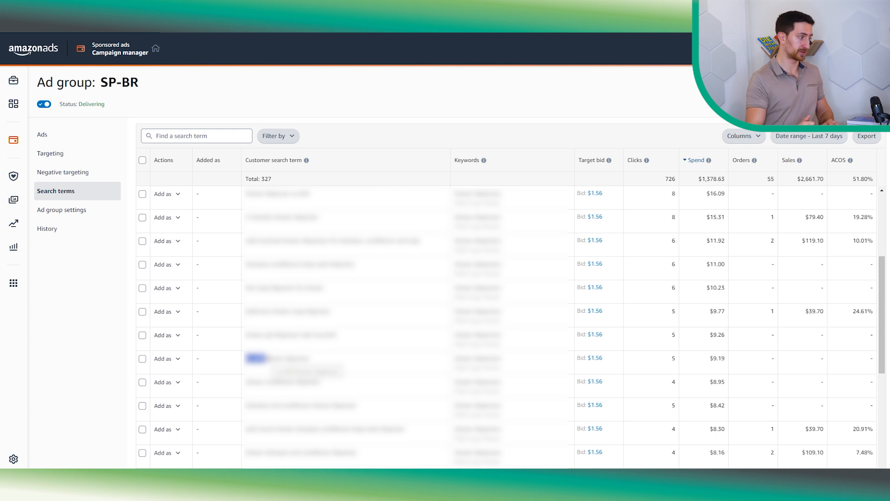
- Search the search terms for "no drill" and set the date range to Last 30 days
click(202, 135)
text(no drill)
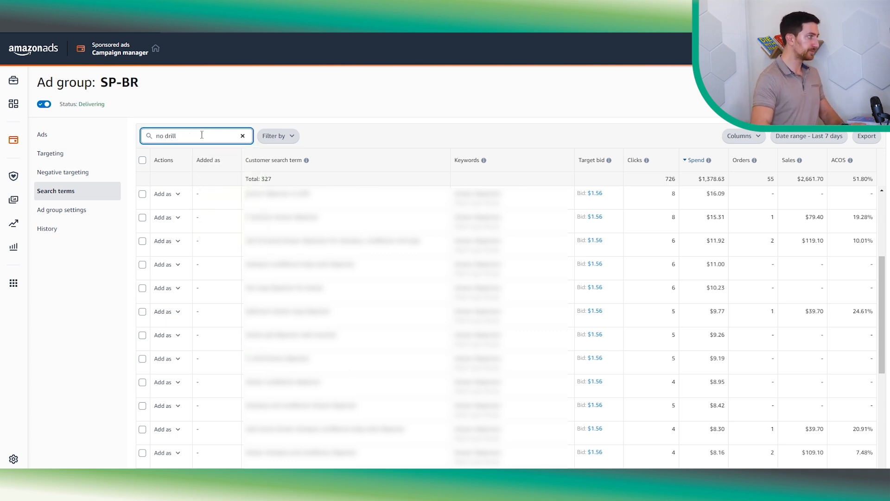
key(Return)
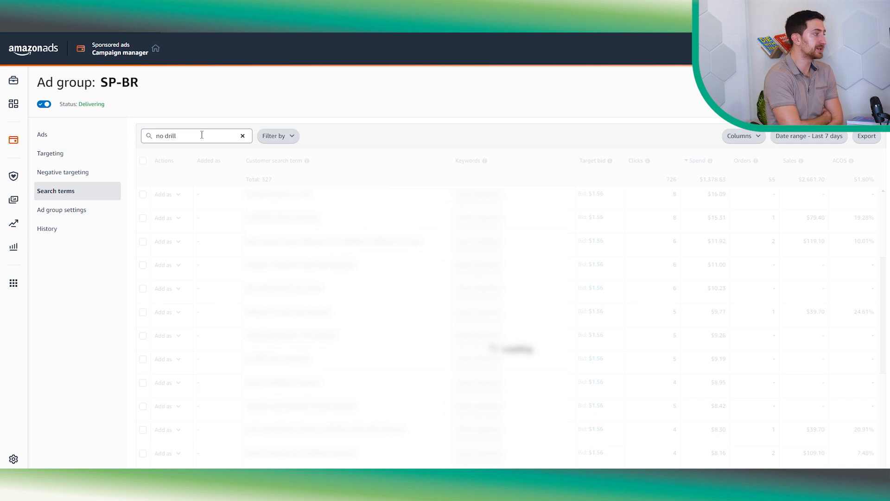
click(810, 135)
click(564, 202)
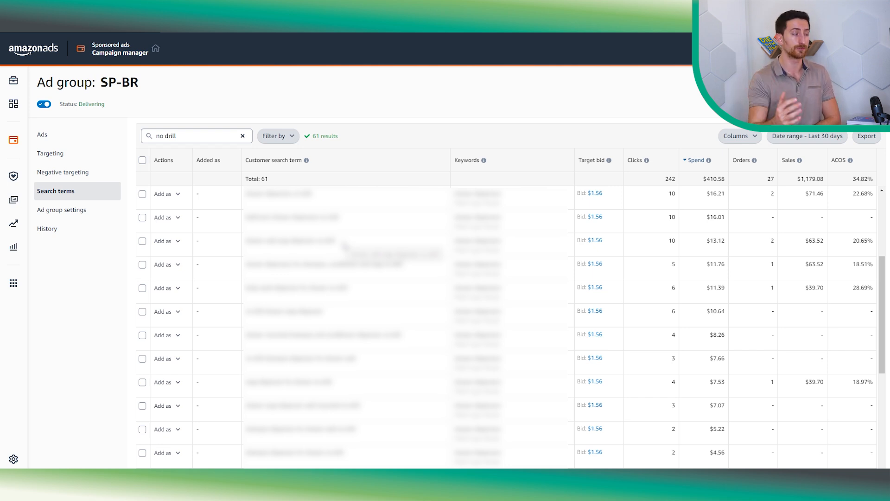
- Compare the filtered clicks and orders totals, then clear the search term filter
triple_click(188, 138)
double_click(769, 179)
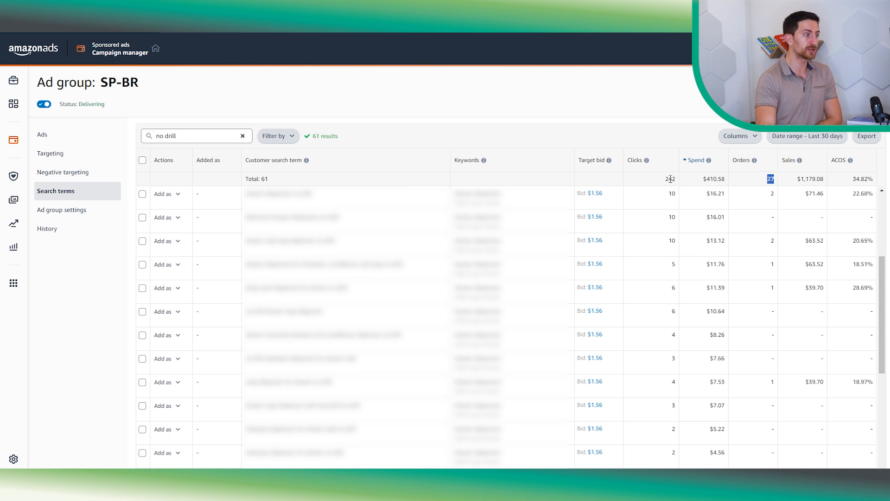
double_click(670, 179)
click(243, 136)
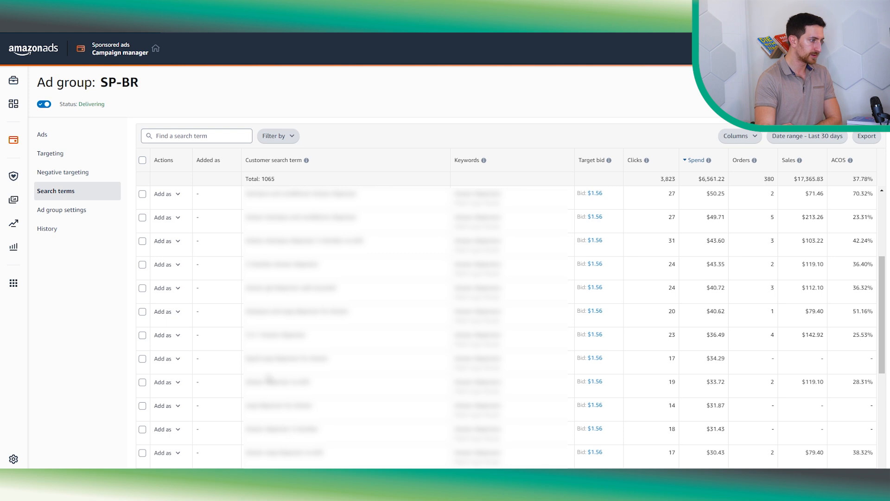
double_click(254, 358)
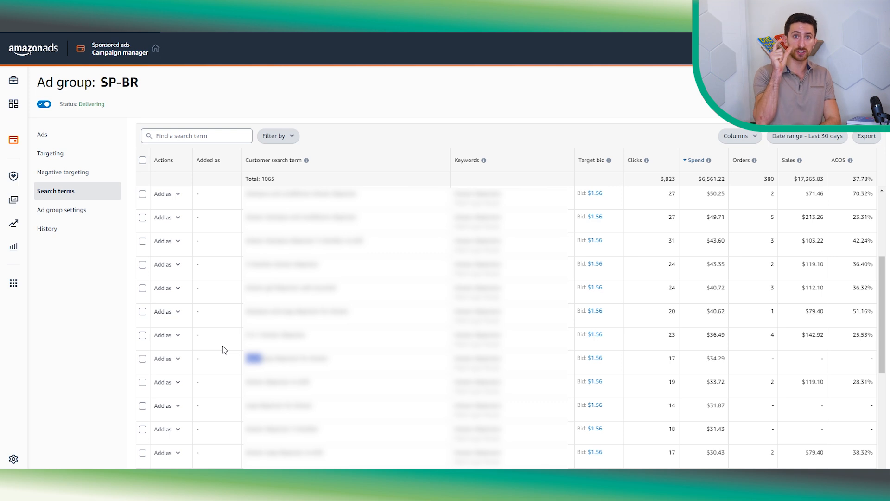
- Try adding liquid as a negative keyword in the ad group's negative targeting, then close the dialog without saving
click(89, 179)
click(193, 137)
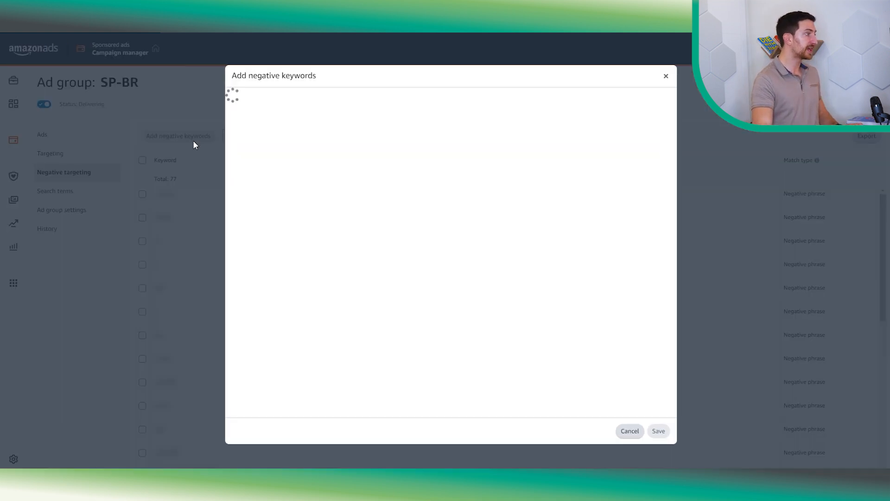
click(295, 137)
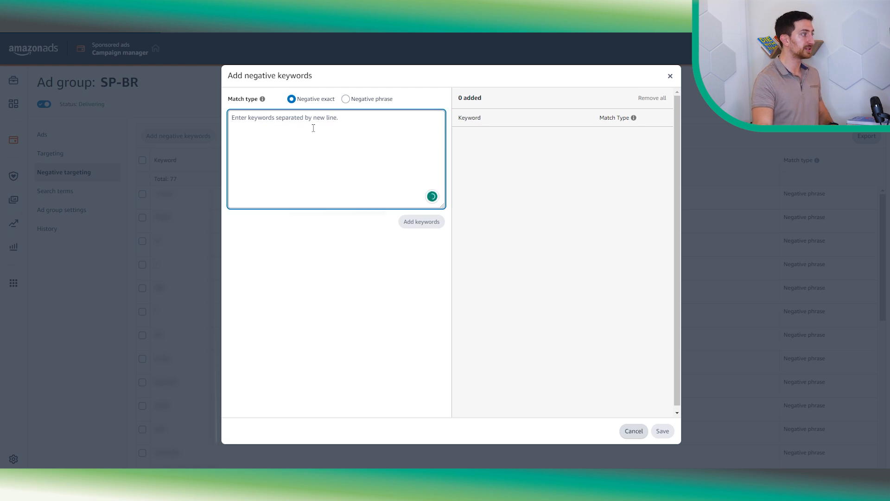
click(346, 99)
click(264, 123)
text(liquid)
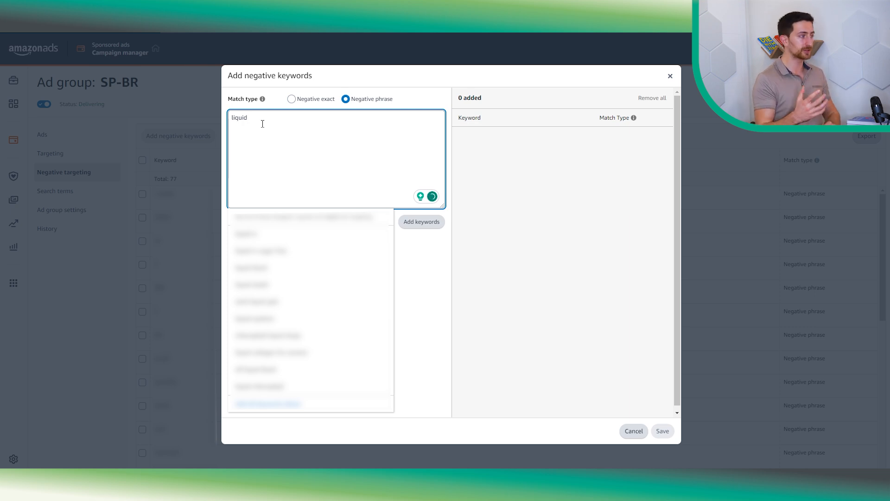
click(291, 99)
drag(272, 143, 176, 123)
key(BackSpace)
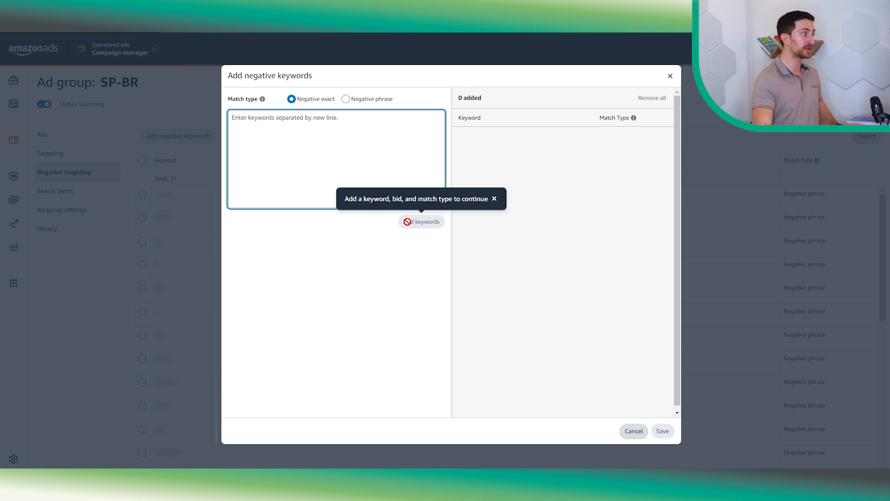
click(671, 76)
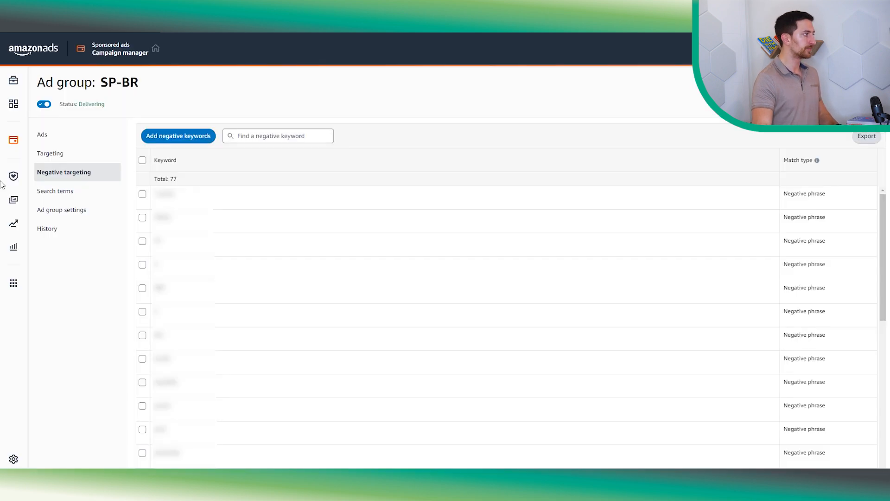
- Filter the search terms to those with Sales equal to $0
click(76, 189)
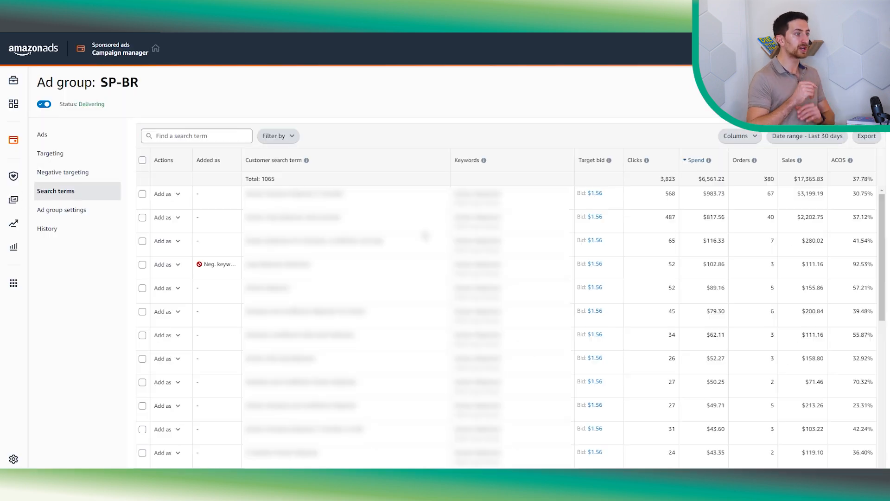
click(297, 137)
click(282, 212)
click(203, 135)
click(204, 149)
click(258, 139)
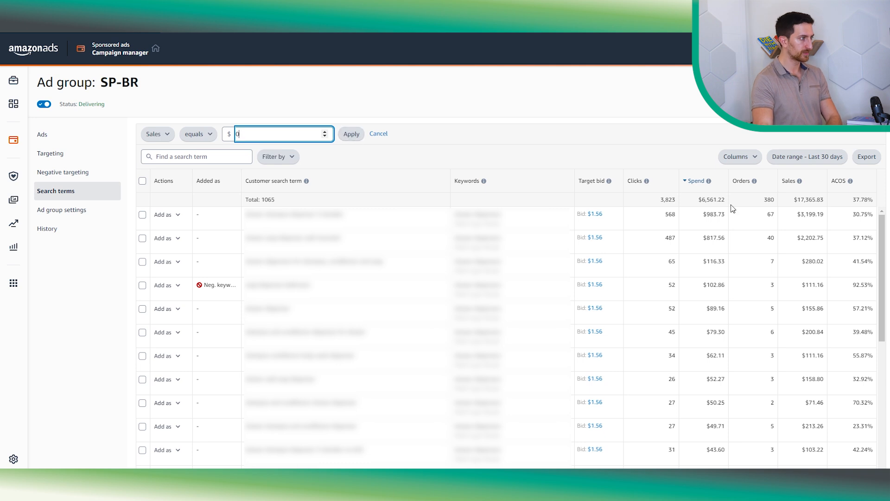
text(0)
double_click(667, 200)
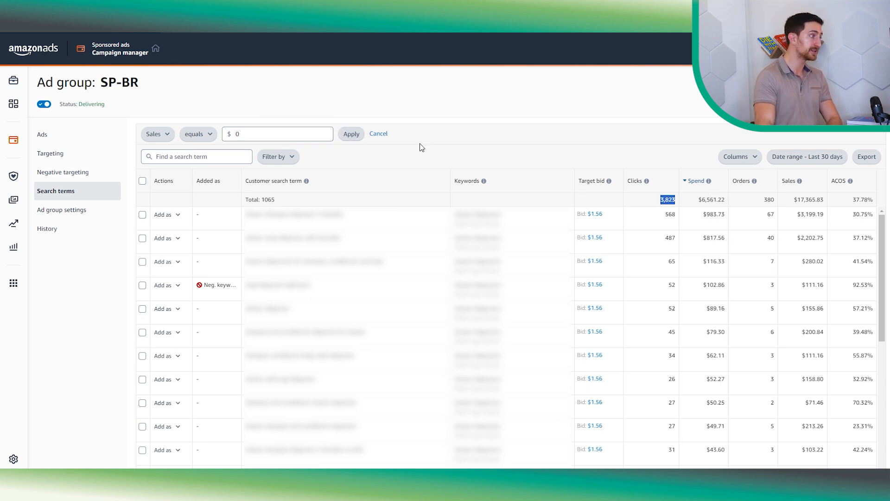
click(348, 135)
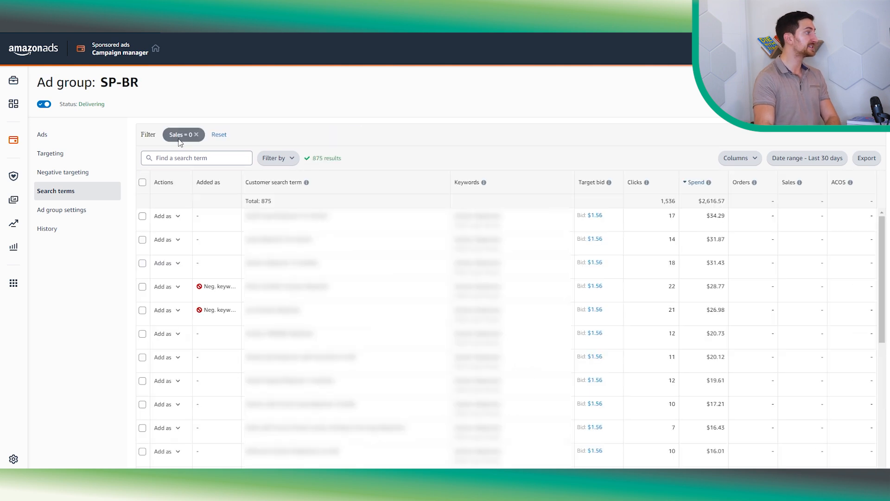
- Examine the total clicks, term count and spend of the zero-sale search terms
double_click(667, 200)
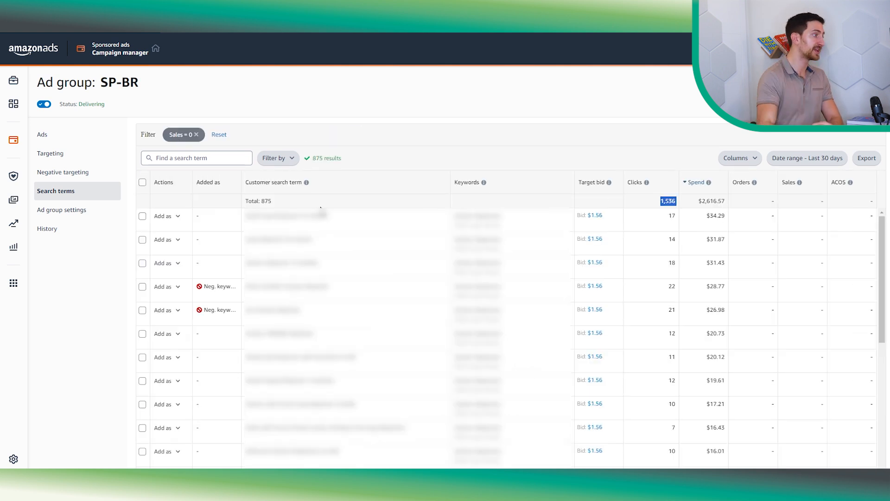
double_click(267, 201)
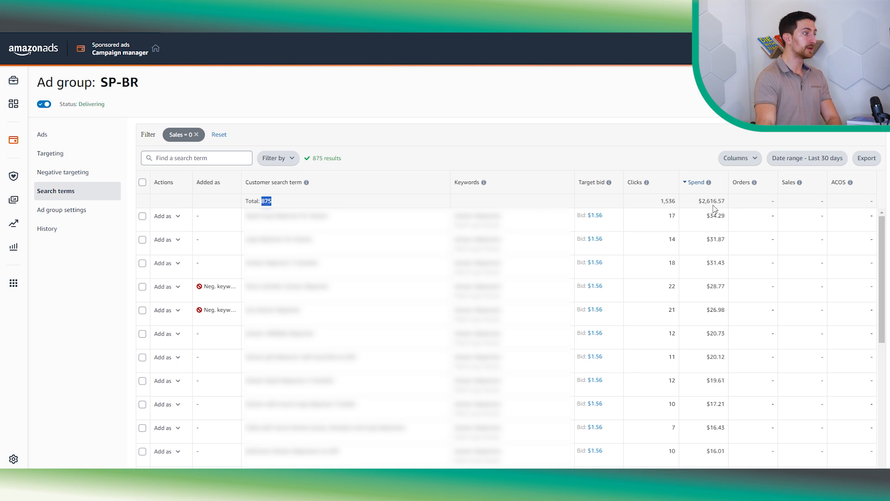
double_click(666, 201)
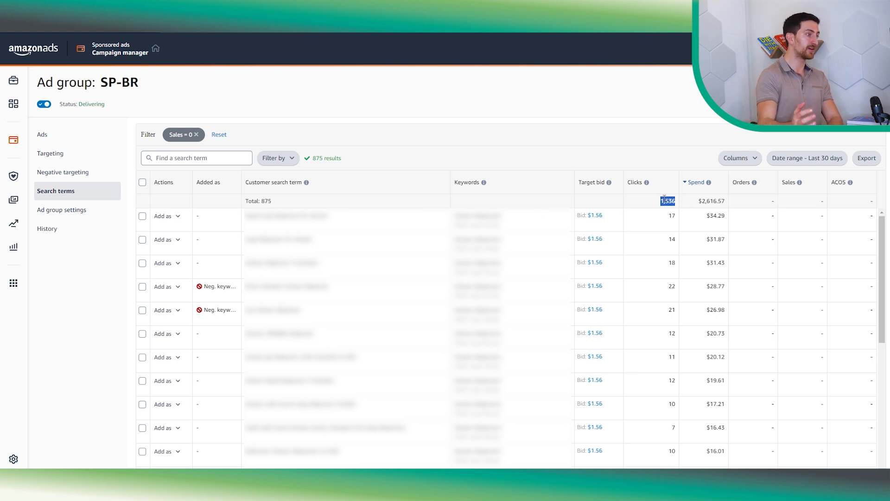
double_click(715, 200)
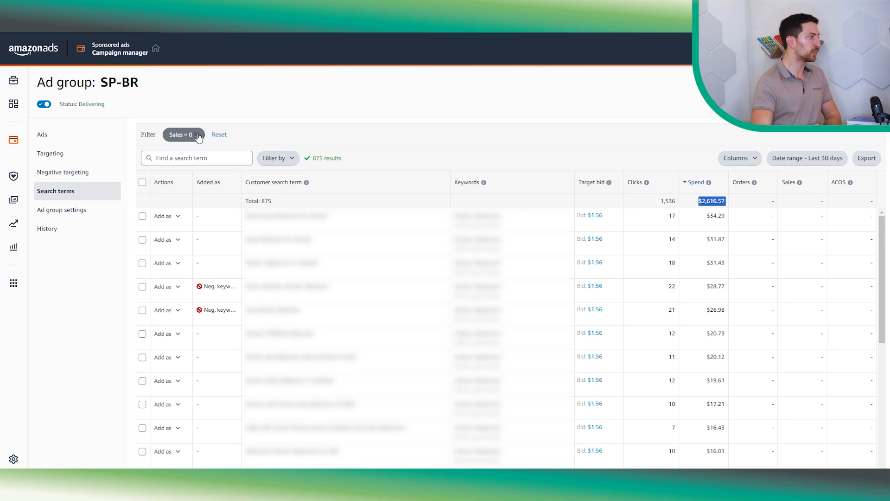
- Open the ad group's Ads section to review the advertised products' performance
click(199, 136)
click(100, 143)
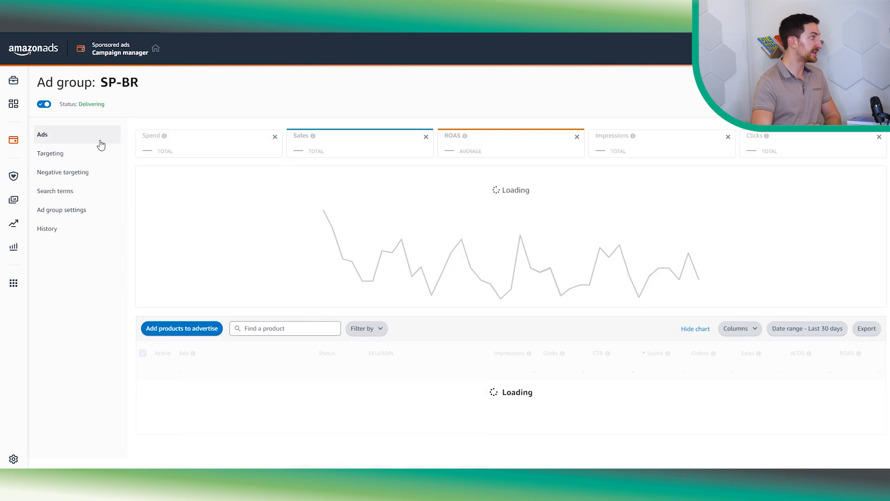
scroll(510, 232, down, 1)
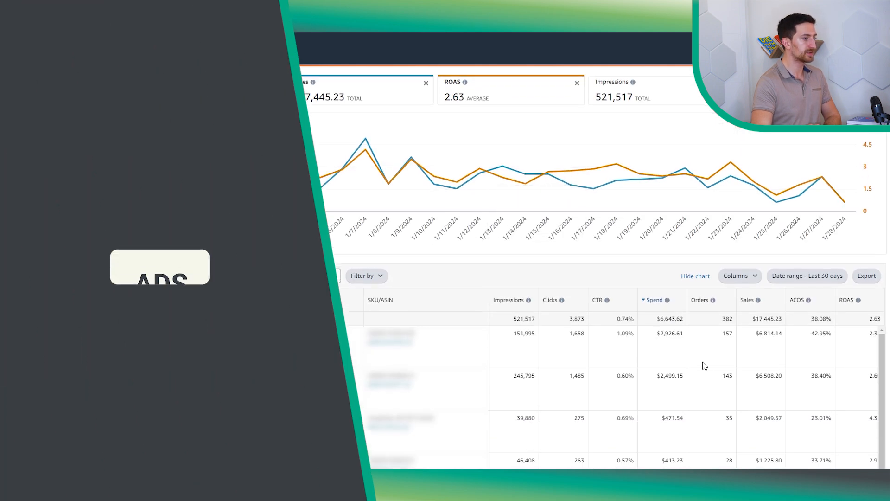
- Compare the ACOS of the advertised products in the ad group's Ads table
scroll(205, 141, up, 1)
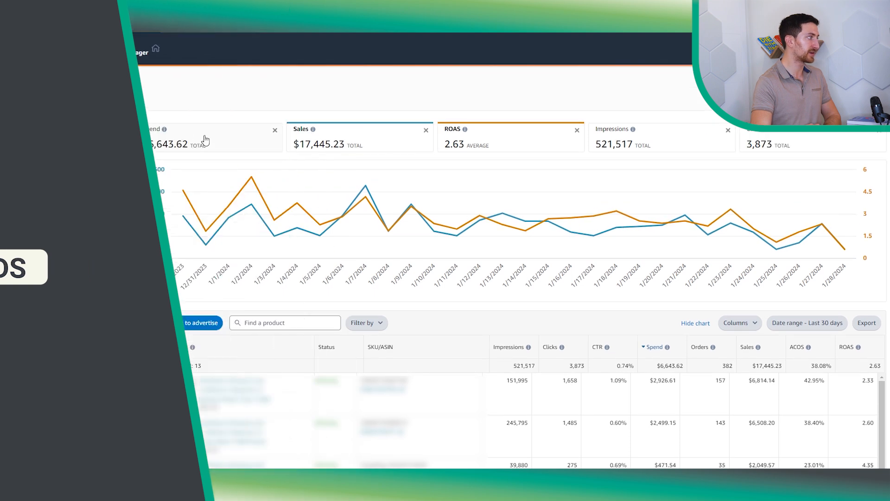
scroll(217, 141, down, 1)
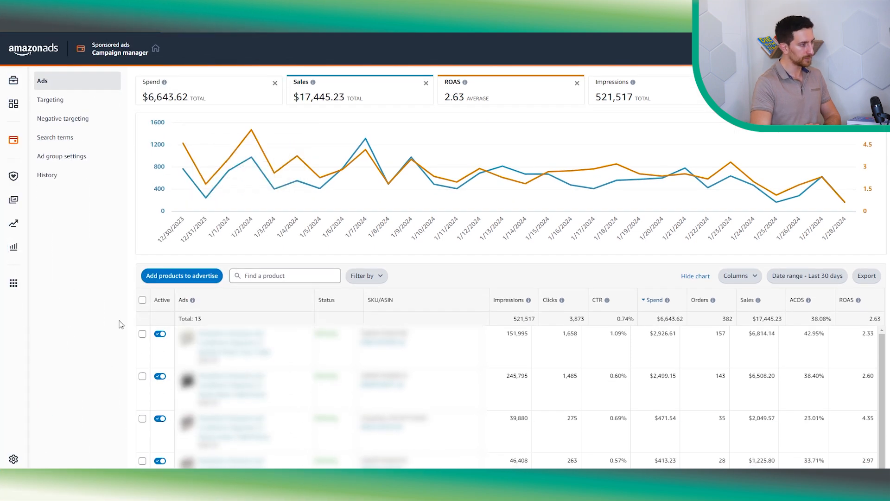
scroll(118, 320, down, 1)
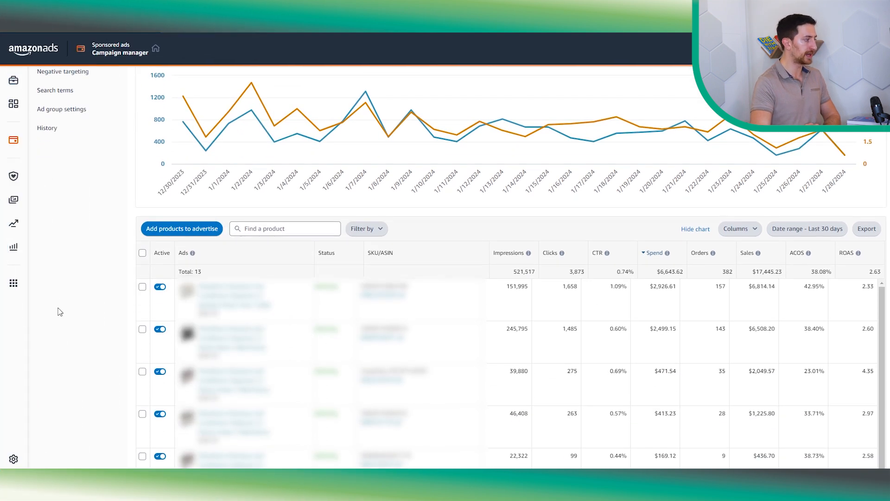
scroll(59, 311, down, 1)
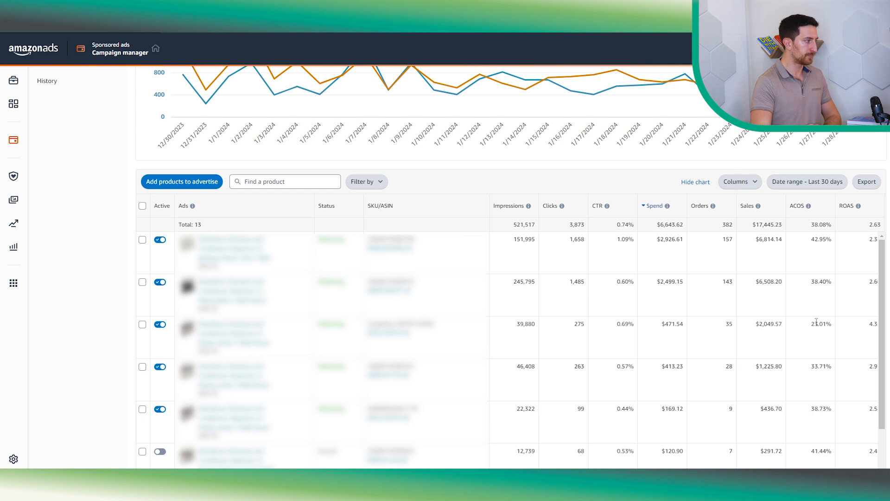
drag(274, 345, 197, 326)
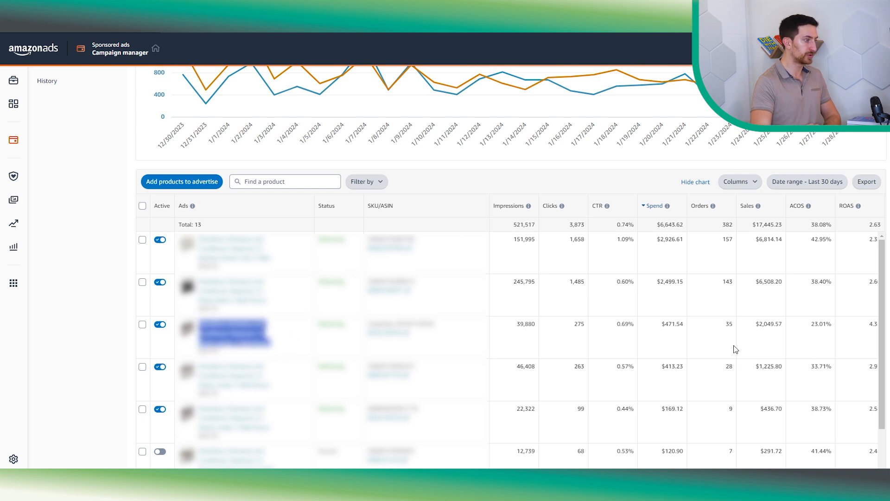
drag(811, 325, 826, 343)
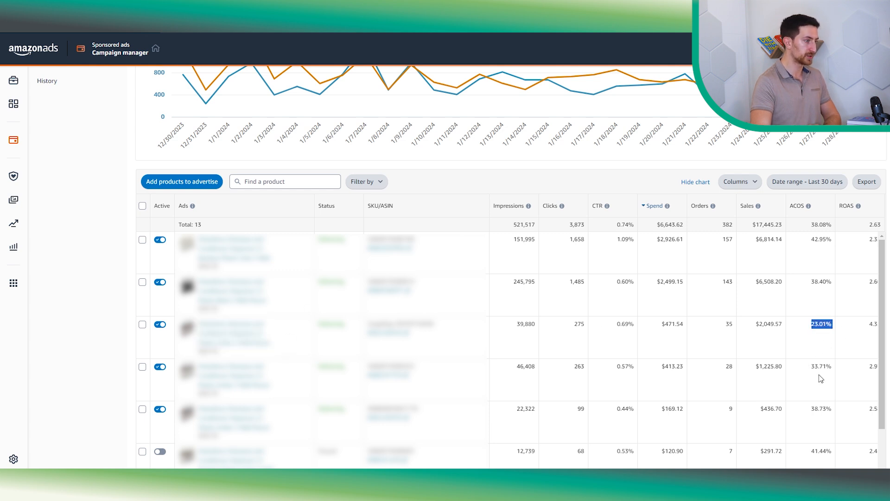
scroll(657, 255, up, 1)
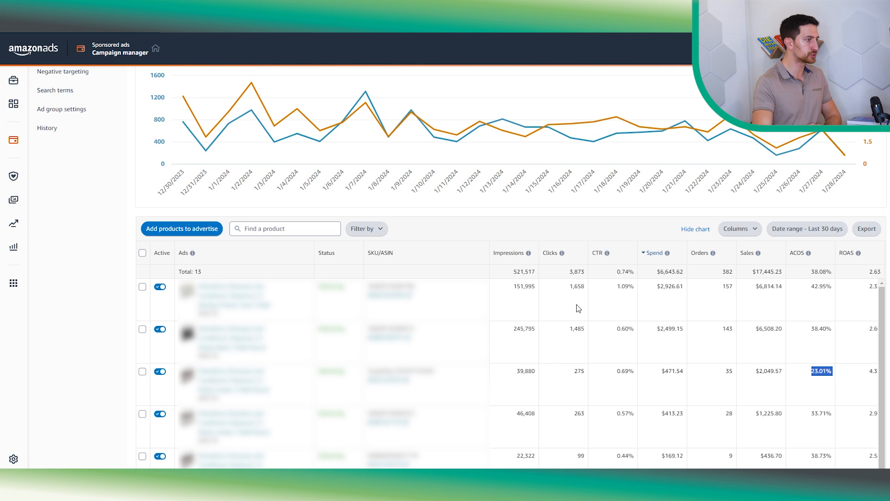
- Examine the spend and orders of the top-spending advertised product against the others
double_click(669, 287)
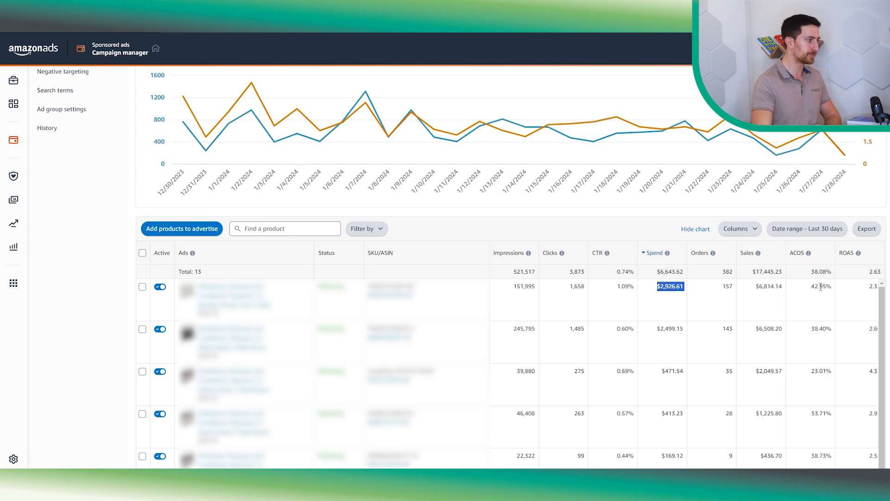
double_click(725, 287)
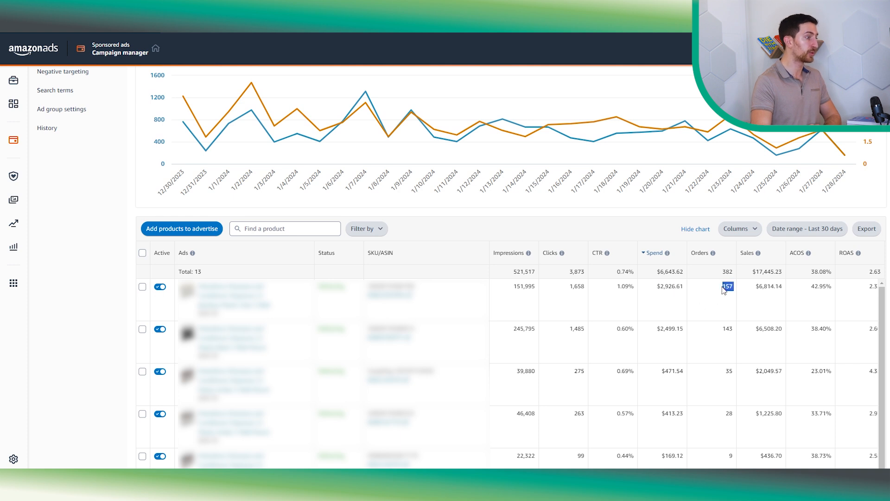
scroll(595, 287, up, 3)
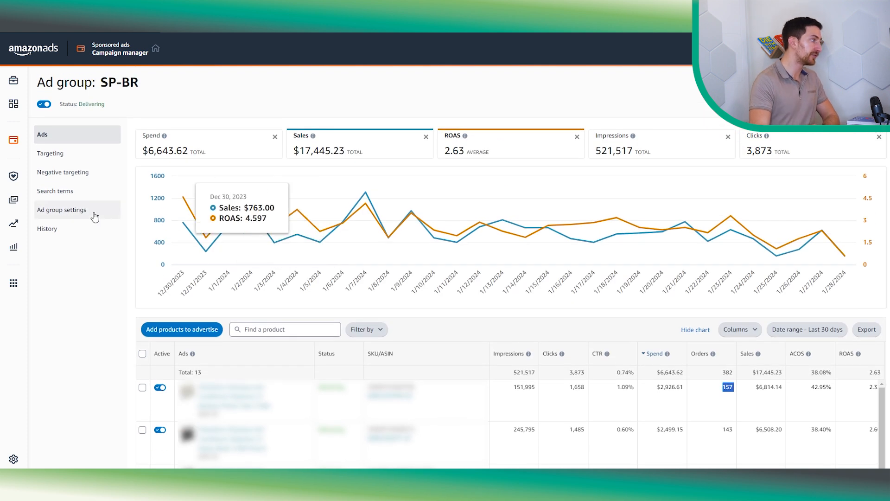
scroll(125, 246, down, 5)
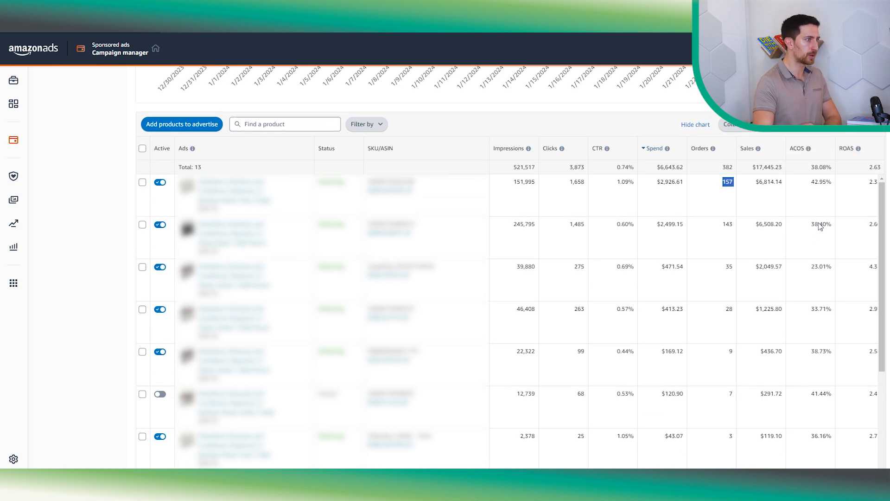
scroll(818, 225, up, 1)
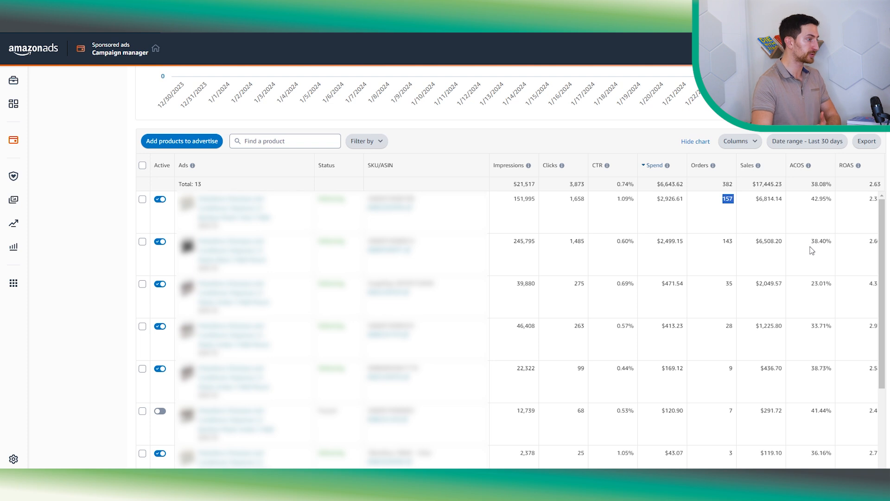
scroll(811, 249, up, 4)
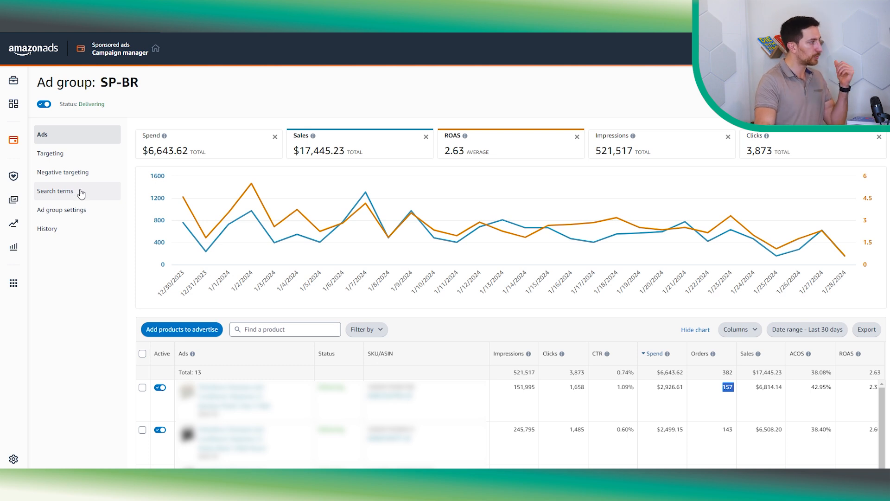
scroll(222, 259, down, 2)
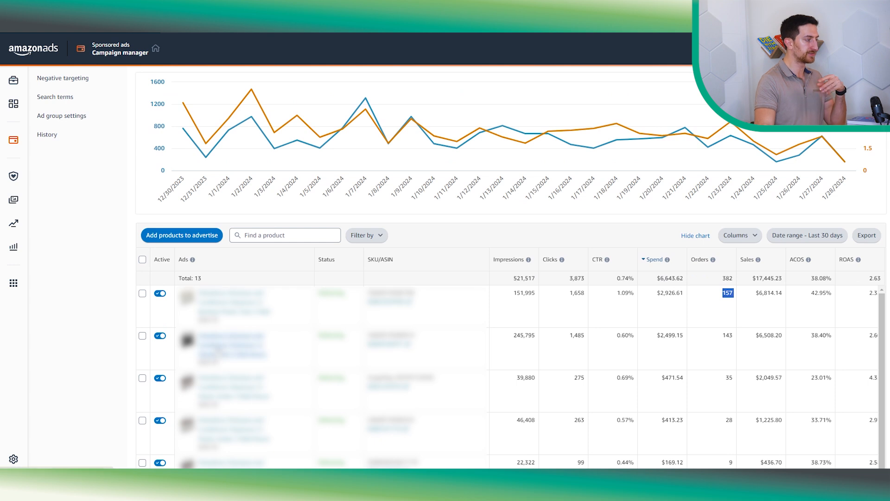
scroll(622, 334, up, 2)
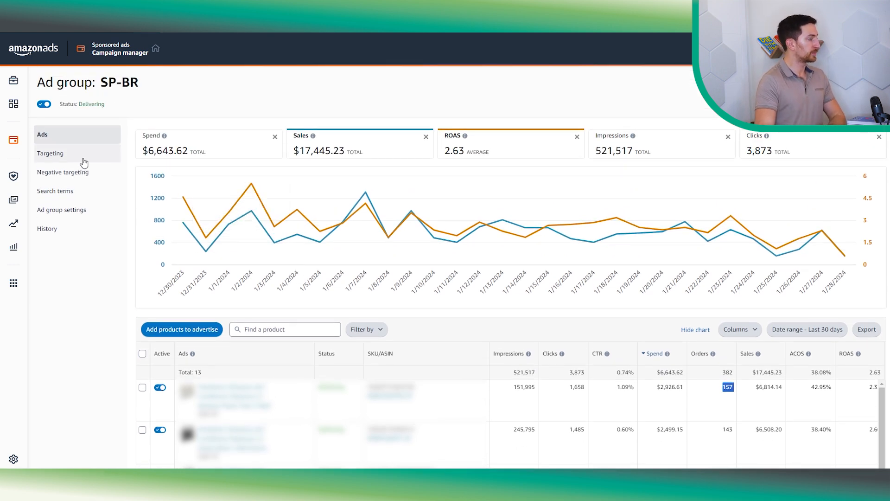
- Open the ad group's Targeting section to review the keywords' bids and performance
click(83, 155)
click(75, 192)
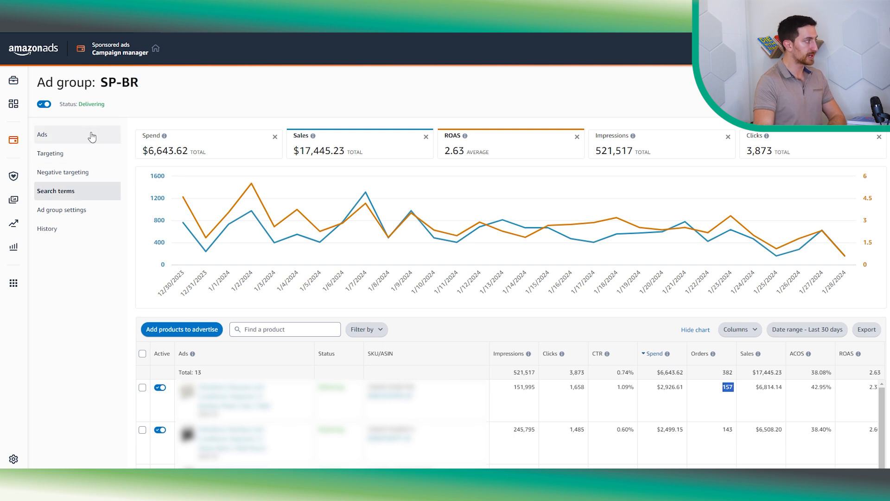
click(92, 136)
click(85, 156)
scroll(78, 223, down, 1)
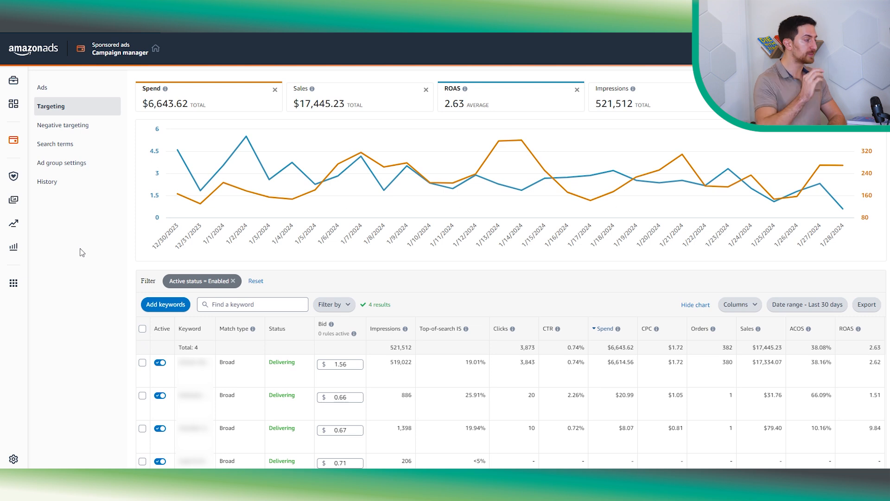
scroll(84, 297, down, 1)
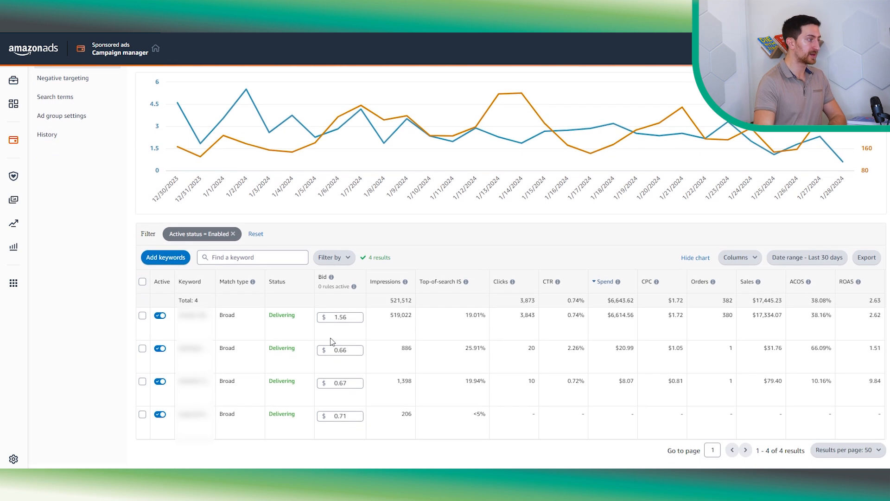